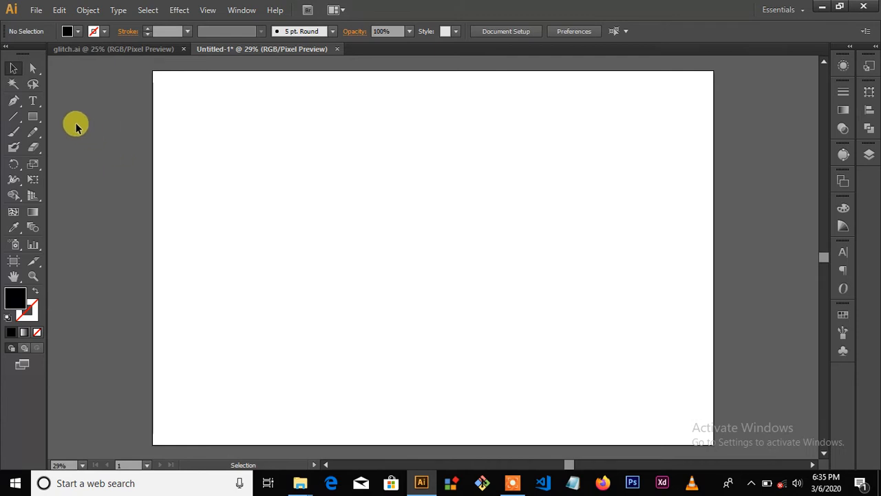
# Add the text GLITCH to the artboard in Myriad Pro Bold
pyautogui.click(33, 101)
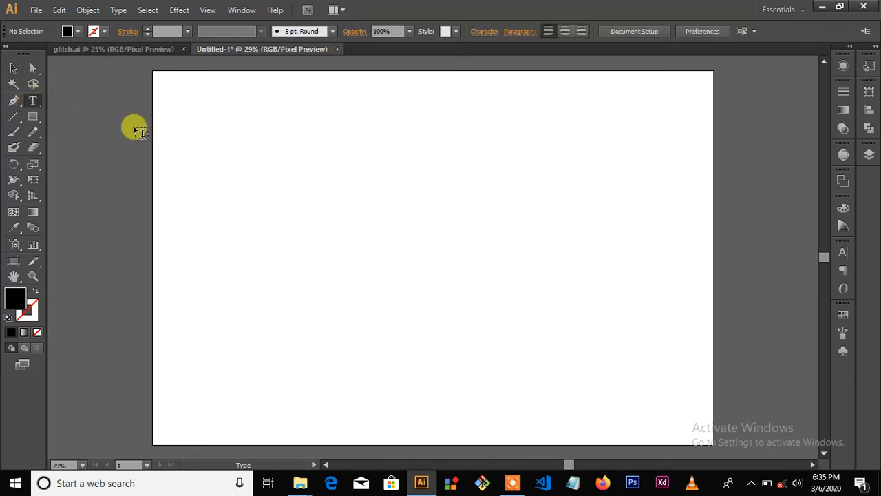
pyautogui.click(306, 190)
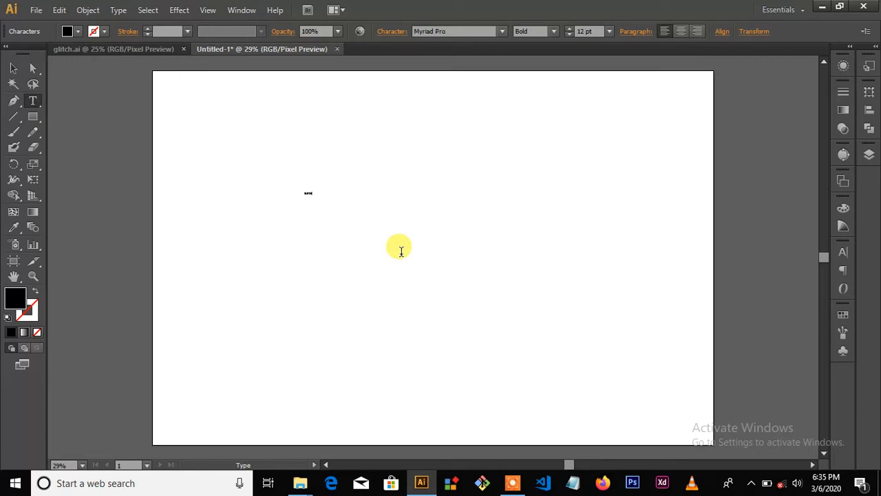
pyautogui.click(14, 69)
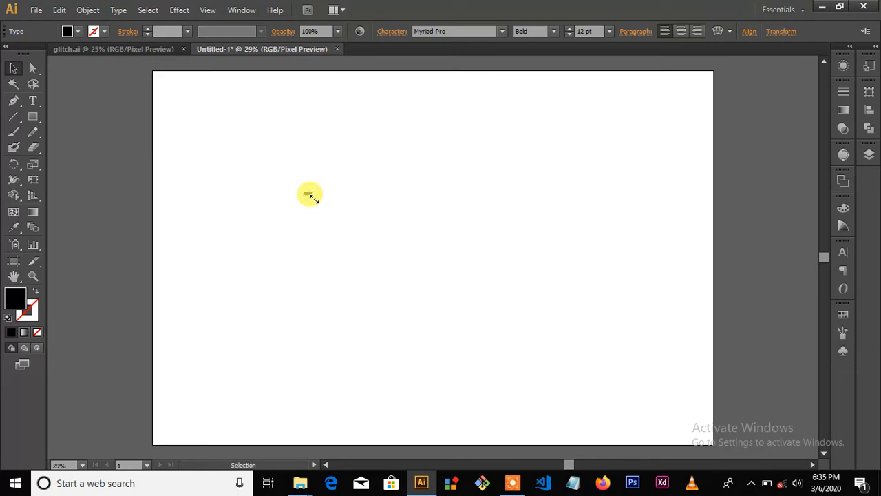
# Enlarge the GLITCH text to about 639 pt and place it in the upper middle of the artboard
pyautogui.moveTo(309, 195); pyautogui.dragTo(623, 392)
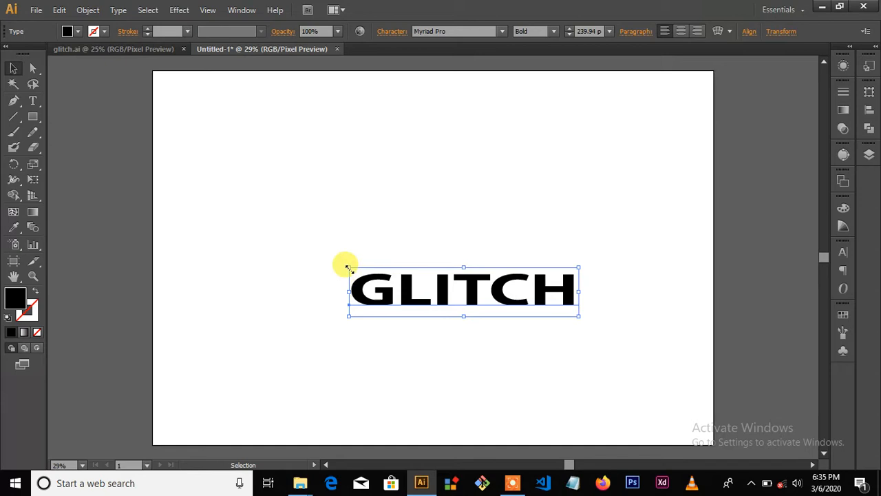
pyautogui.moveTo(348, 268); pyautogui.dragTo(207, 186)
pyautogui.moveTo(403, 240); pyautogui.dragTo(454, 188)
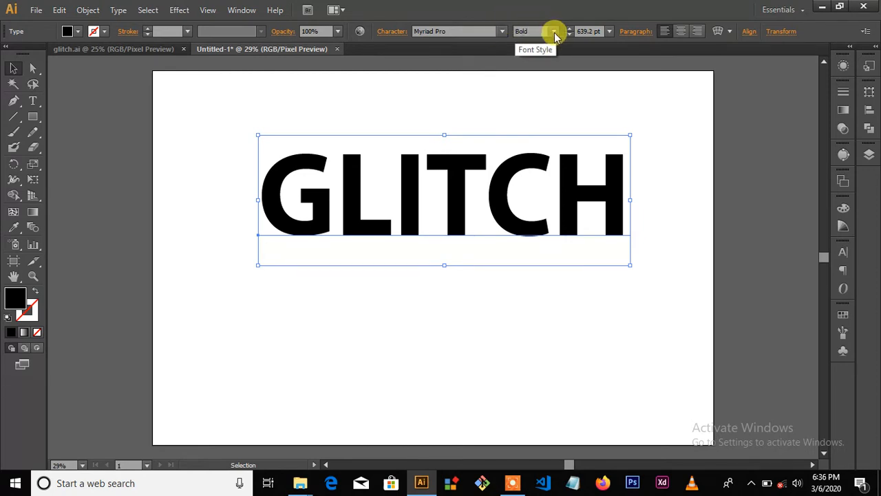
pyautogui.moveTo(457, 165); pyautogui.dragTo(459, 190)
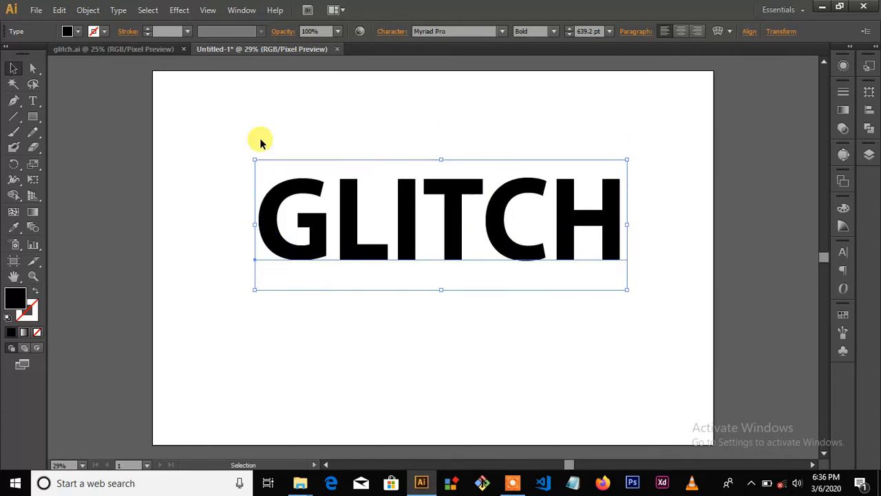
# Expand the GLITCH text with Object and Fill enabled, and set its opacity to 50%
pyautogui.click(91, 10)
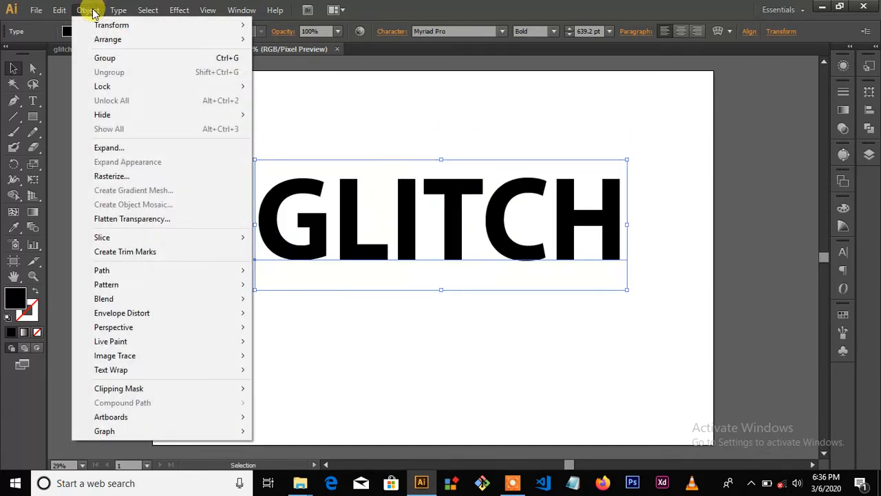
pyautogui.click(131, 152)
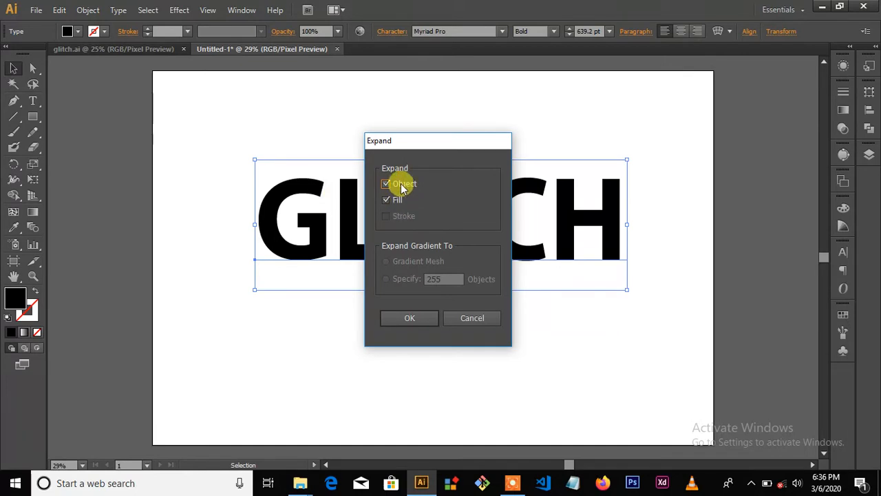
pyautogui.click(410, 317)
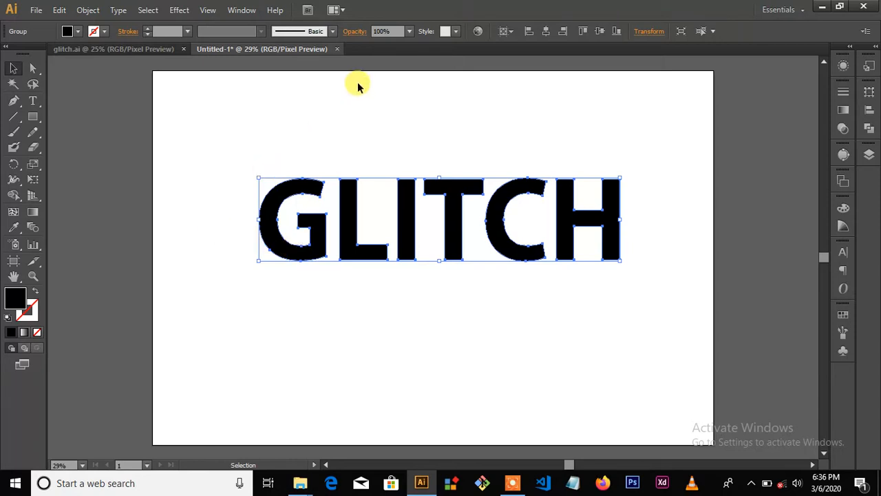
pyautogui.click(411, 31)
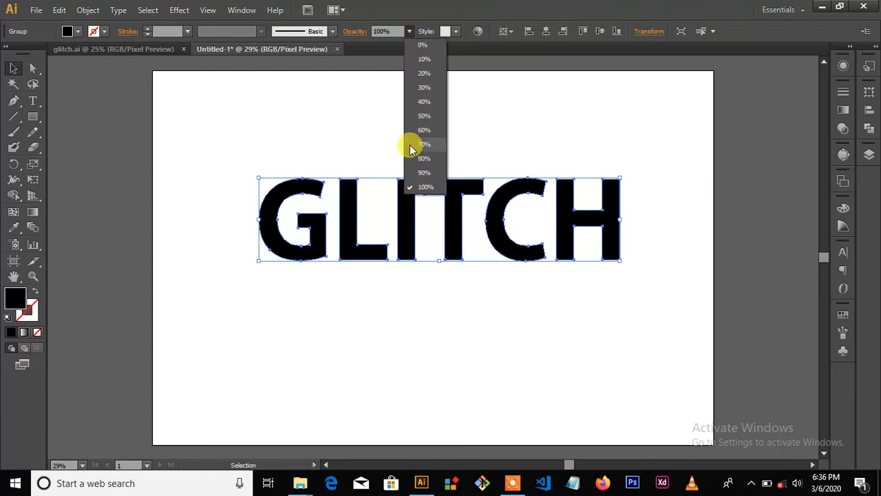
pyautogui.click(420, 117)
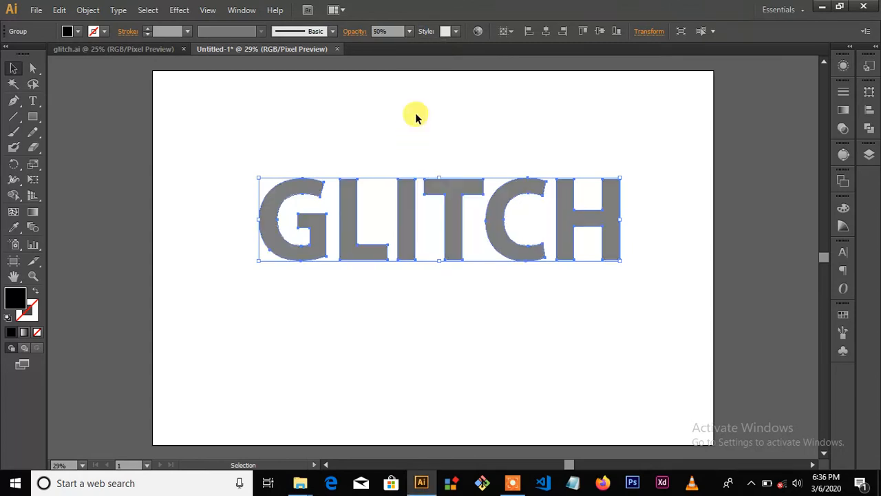
# Draw two wide black rectangles over the upper and lower parts of GLITCH, leaving the letters' middle band uncovered
pyautogui.click(33, 117)
pyautogui.moveTo(216, 156); pyautogui.dragTo(663, 198)
pyautogui.moveTo(218, 238); pyautogui.dragTo(666, 280)
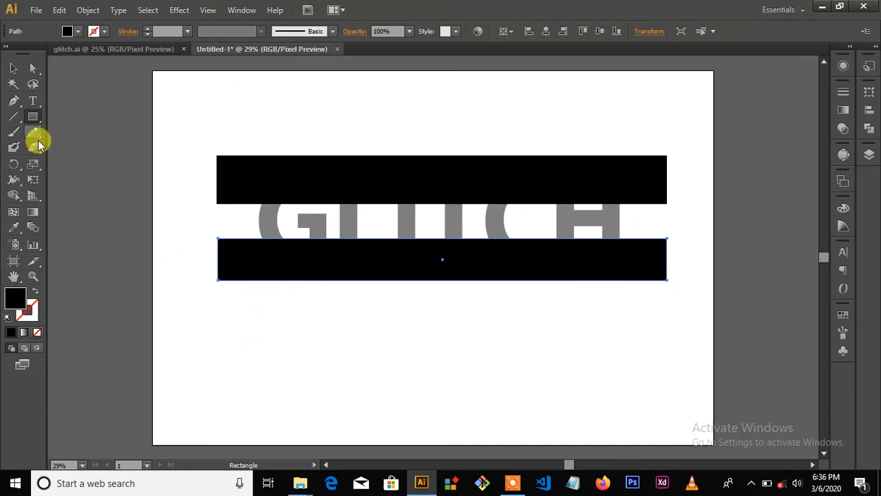
# Set the opacity of both rectangles to 50%
pyautogui.click(13, 69)
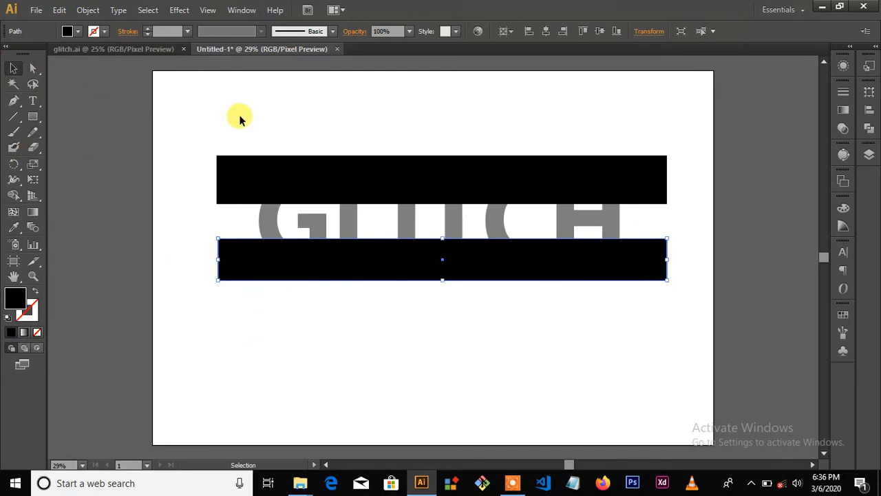
pyautogui.keyDown('shift'); pyautogui.click(270, 190); pyautogui.keyUp('shift')
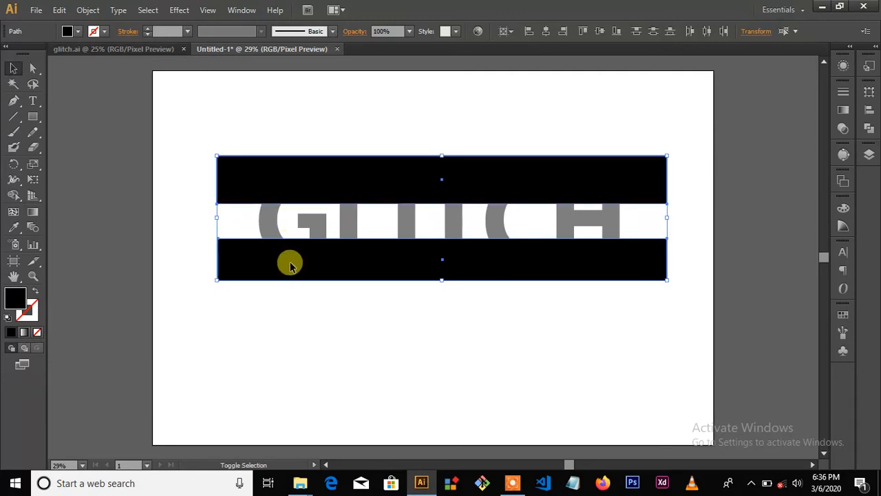
pyautogui.click(410, 31)
pyautogui.click(421, 115)
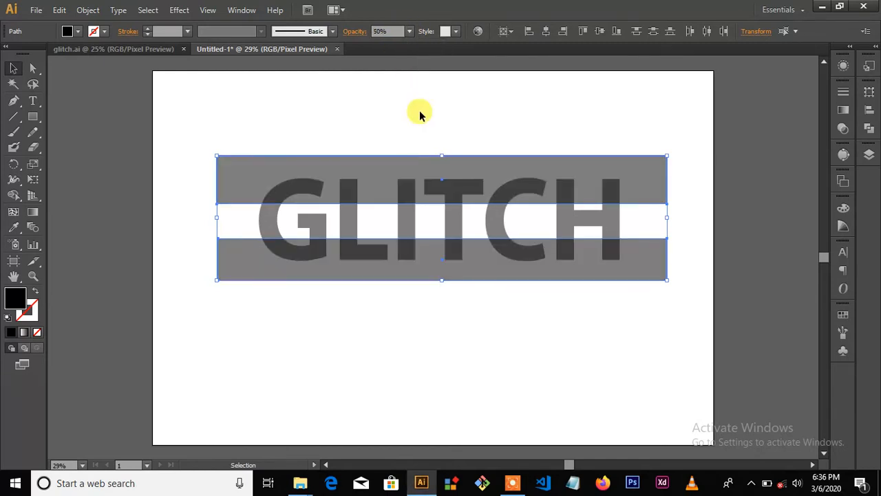
# Remove the parts of both rectangles outside the letters using the Shape Builder on all the artwork
pyautogui.moveTo(183, 124); pyautogui.dragTo(705, 305)
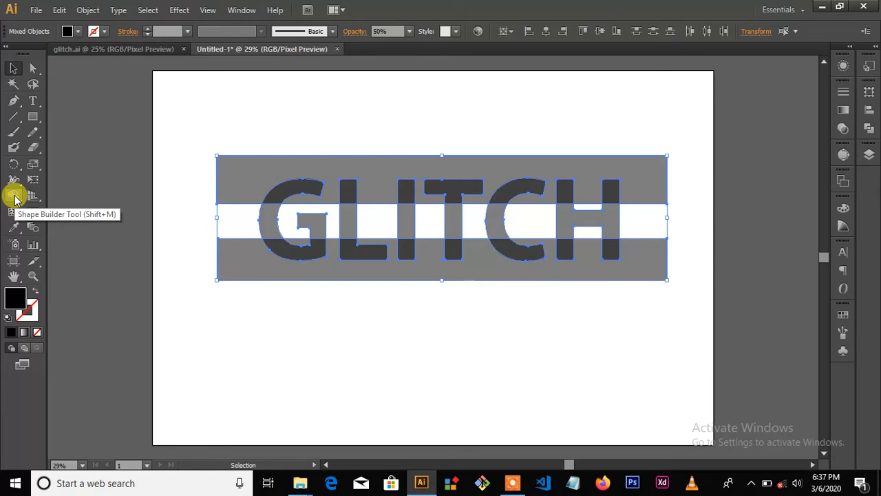
pyautogui.click(15, 198)
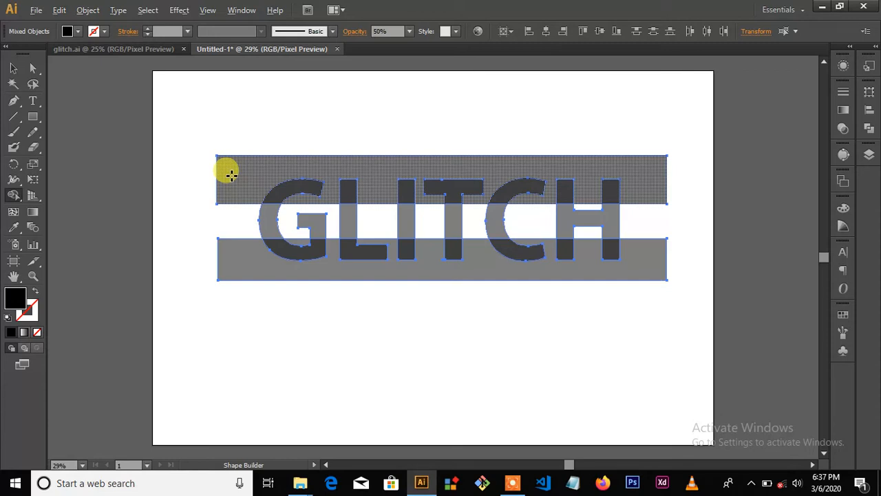
pyautogui.keyDown('alt'); pyautogui.click(231, 175); pyautogui.keyUp('alt')
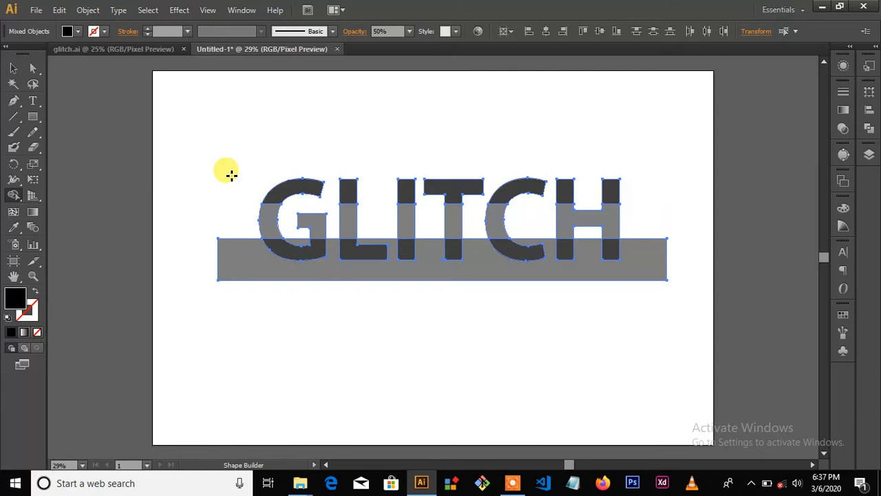
pyautogui.keyDown('alt'); pyautogui.click(245, 256); pyautogui.keyUp('alt')
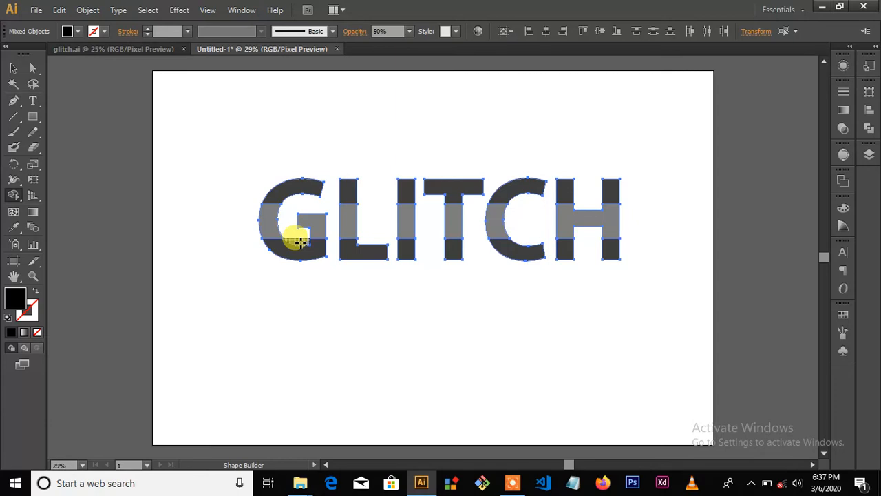
# Use the Shape Builder across the upper, middle and lower bands of the letters to turn them into separate uniform slices
pyautogui.click(301, 242)
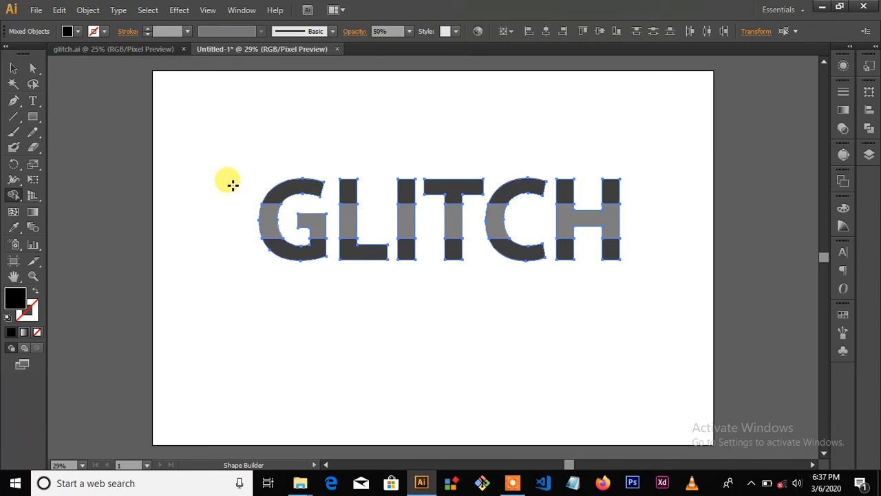
pyautogui.moveTo(233, 184)
pyautogui.mouseDown()
pyautogui.moveTo(561, 177)
pyautogui.moveTo(651, 188)
pyautogui.moveTo(427, 203)
pyautogui.mouseUp()
pyautogui.moveTo(219, 218)
pyautogui.mouseDown()
pyautogui.moveTo(447, 229)
pyautogui.moveTo(629, 204)
pyautogui.moveTo(661, 216)
pyautogui.mouseUp()
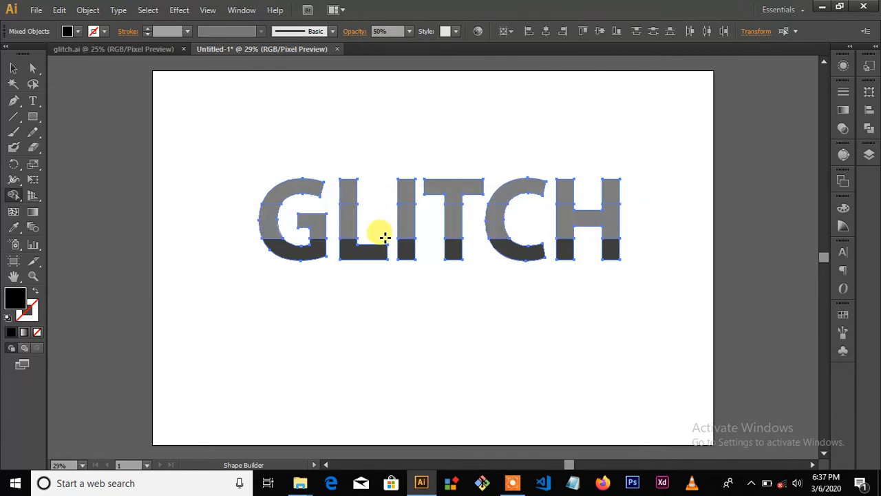
pyautogui.moveTo(246, 255)
pyautogui.mouseDown()
pyautogui.moveTo(353, 241)
pyautogui.moveTo(483, 247)
pyautogui.moveTo(643, 232)
pyautogui.moveTo(646, 257)
pyautogui.mouseUp()
pyautogui.press('v')
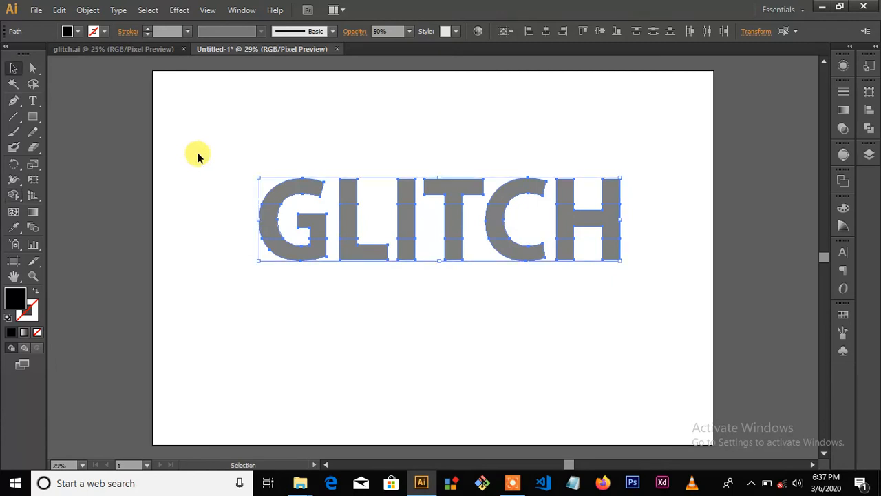
# Set the opacity of all the letter slices to 100% and deselect them
pyautogui.click(409, 31)
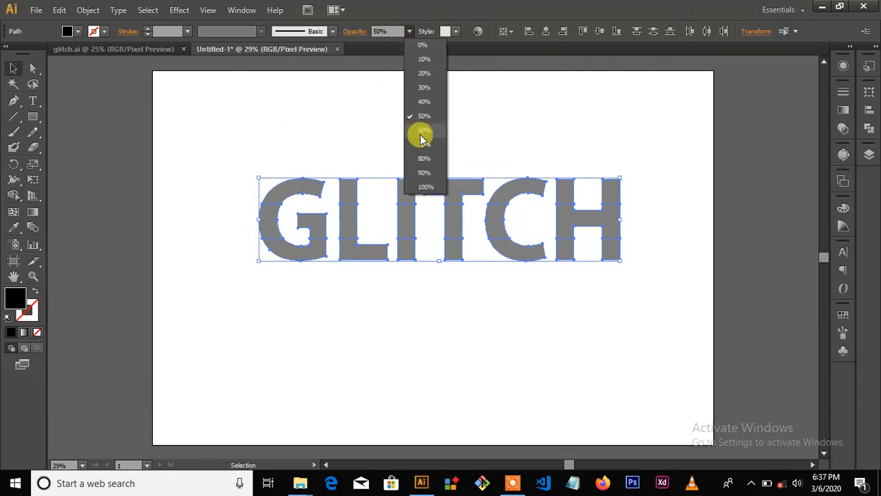
pyautogui.click(426, 187)
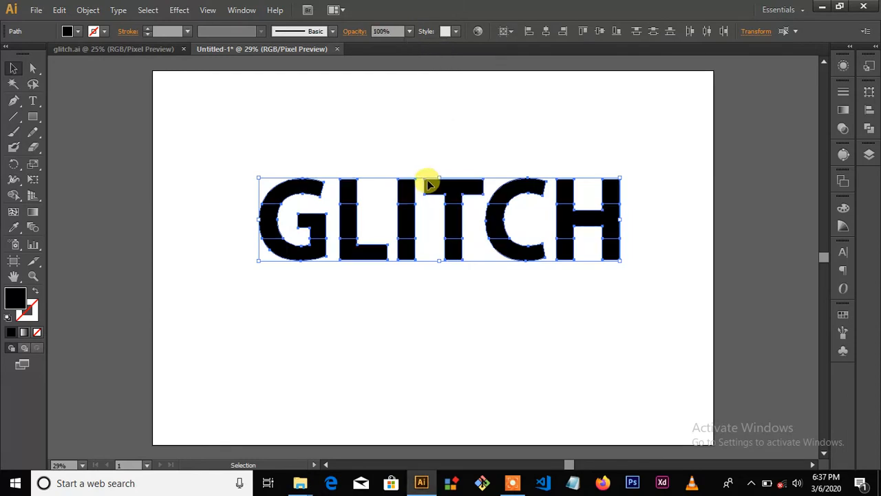
pyautogui.click(425, 160)
# Nudge the upper slices of all the letters slightly to the left of the middle band
pyautogui.moveTo(230, 163); pyautogui.dragTo(643, 193)
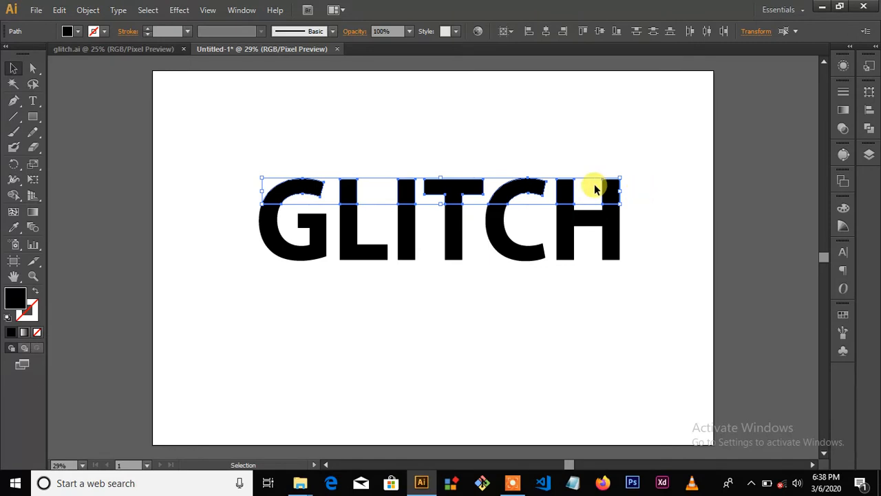
pyautogui.hotkey('shift', 'Left')
pyautogui.hotkey('shift', 'Left')
pyautogui.hotkey('shift', 'Left')
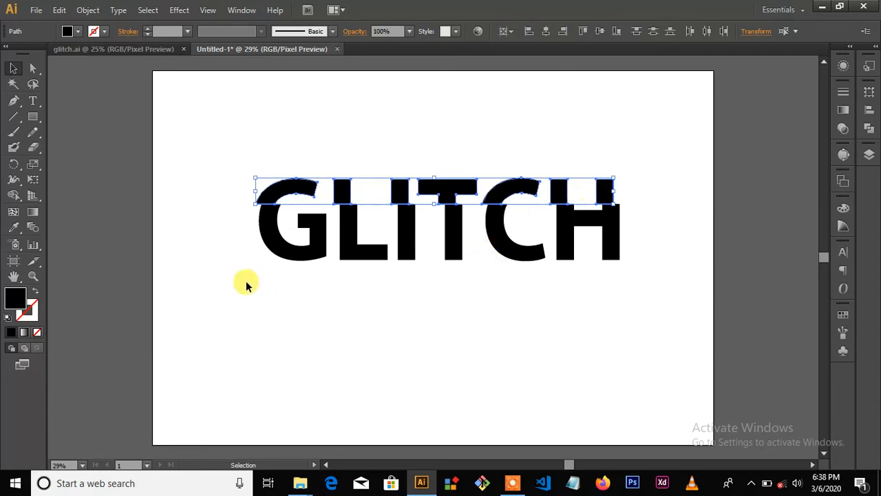
# Nudge the lower slices of all the letters left until they line up with the shifted upper slices
pyautogui.moveTo(241, 246); pyautogui.dragTo(629, 277)
pyautogui.press('Left')
pyautogui.press('Left')
pyautogui.press('Left')
pyautogui.press('Left')
pyautogui.press('Left')
pyautogui.press('Left')
pyautogui.press('Left')
pyautogui.press('Left')
pyautogui.press('Left')
pyautogui.press('Left')
pyautogui.press('Left')
pyautogui.press('Left')
pyautogui.press('Left')
pyautogui.press('Left')
pyautogui.press('Left')
pyautogui.press('Left')
pyautogui.press('Left')
pyautogui.press('Left')
pyautogui.press('Left')
pyautogui.press('Left')
pyautogui.press('Left')
pyautogui.press('Left')
pyautogui.press('Left')
pyautogui.press('Left')
pyautogui.press('Left')
pyautogui.press('Left')
pyautogui.press('Left')
pyautogui.press('Left')
pyautogui.press('Left')
pyautogui.press('Left')
pyautogui.press('Left')
pyautogui.press('Left')
pyautogui.press('Left')
pyautogui.press('Left')
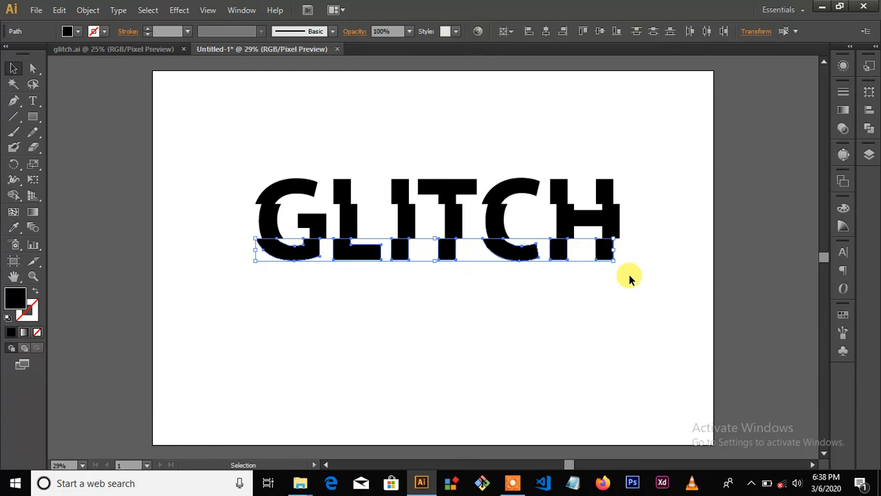
pyautogui.press('Left')
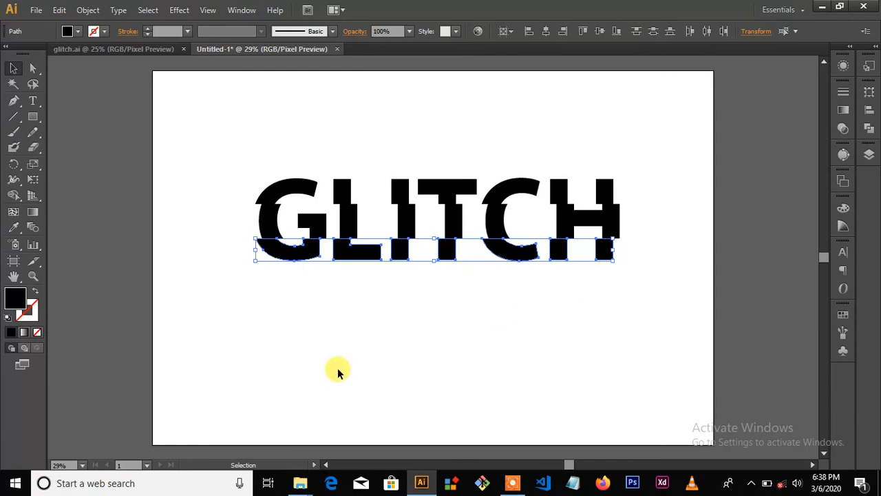
pyautogui.click(338, 369)
pyautogui.moveTo(216, 147); pyautogui.dragTo(675, 313)
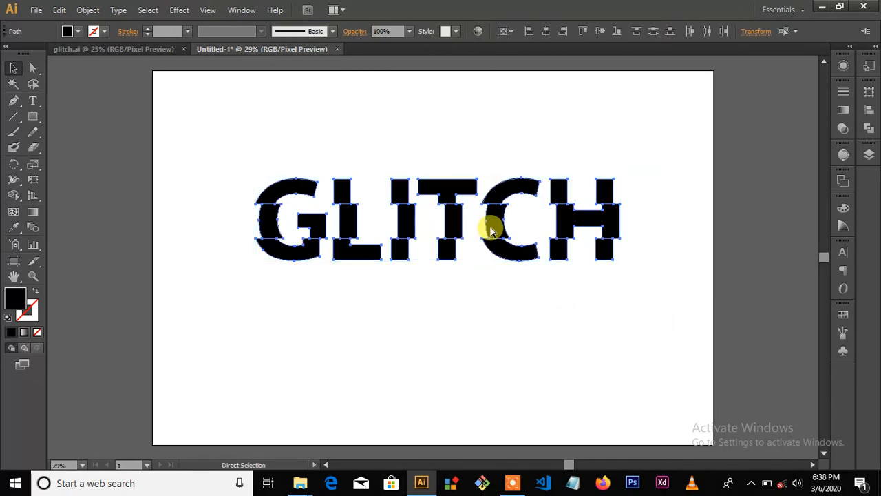
pyautogui.hotkey('ctrl', 'g')
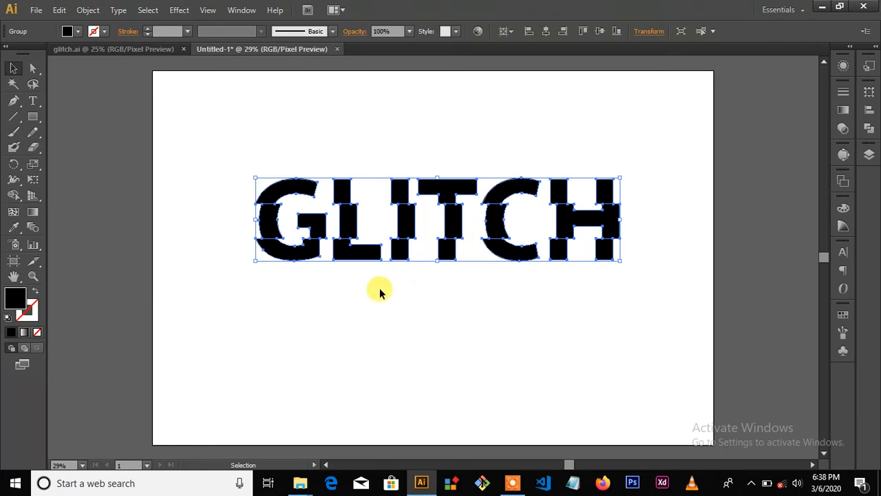
pyautogui.press('a')
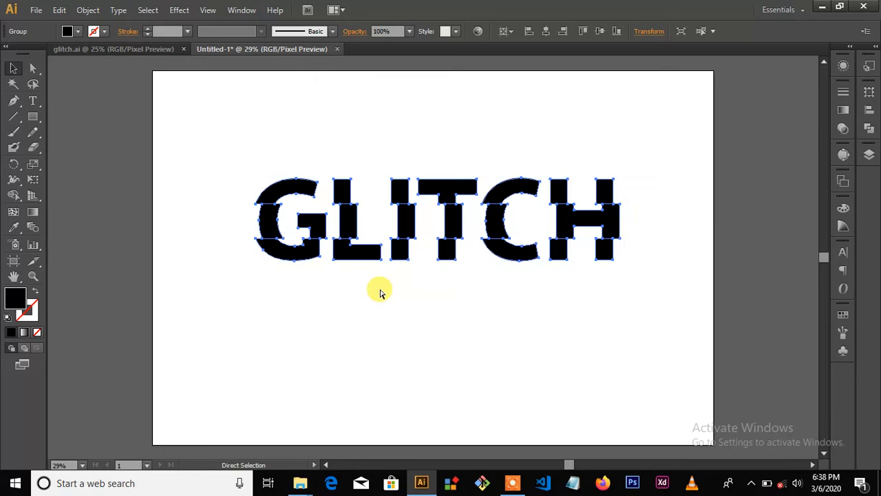
pyautogui.hotkey('ctrl', 'z')
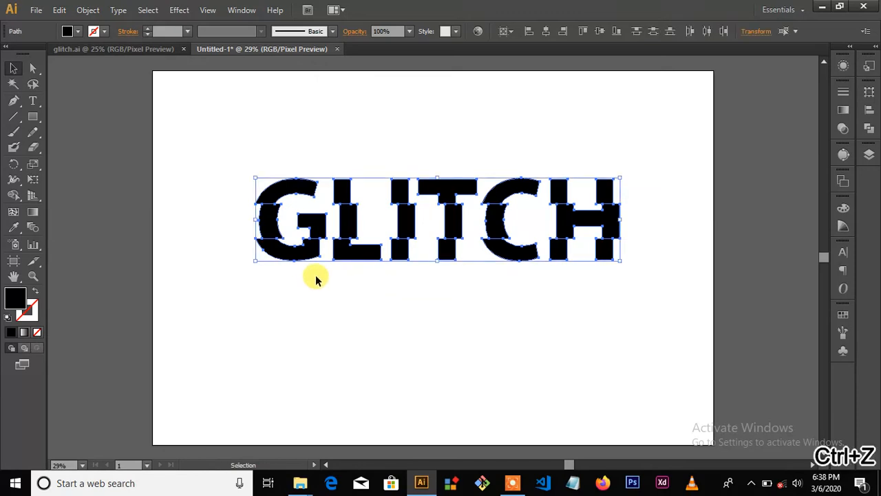
pyautogui.hotkey('ctrl', 'z')
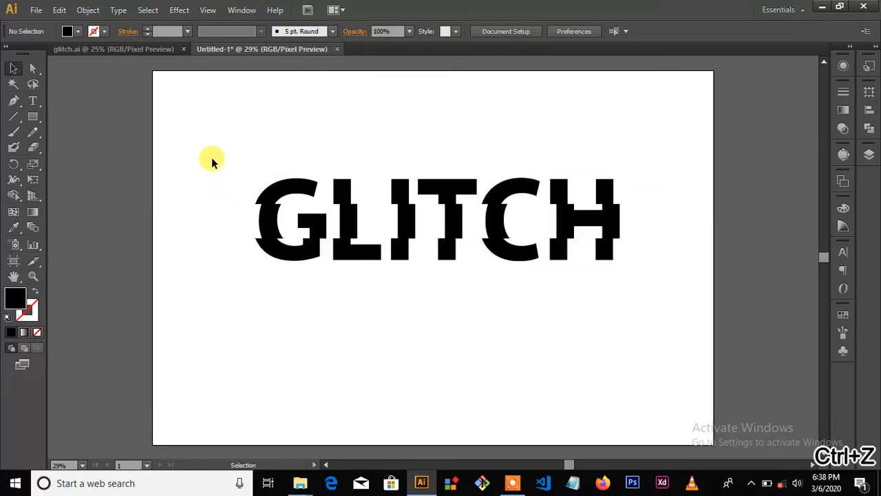
# Group all the slices of the GLITCH lettering into one object
pyautogui.moveTo(214, 160); pyautogui.dragTo(645, 282)
pyautogui.rightClick(560, 222)
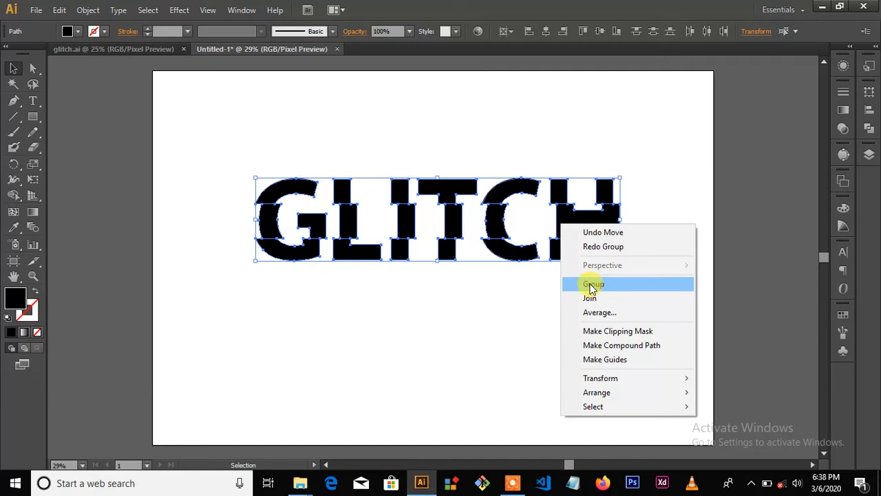
pyautogui.click(592, 285)
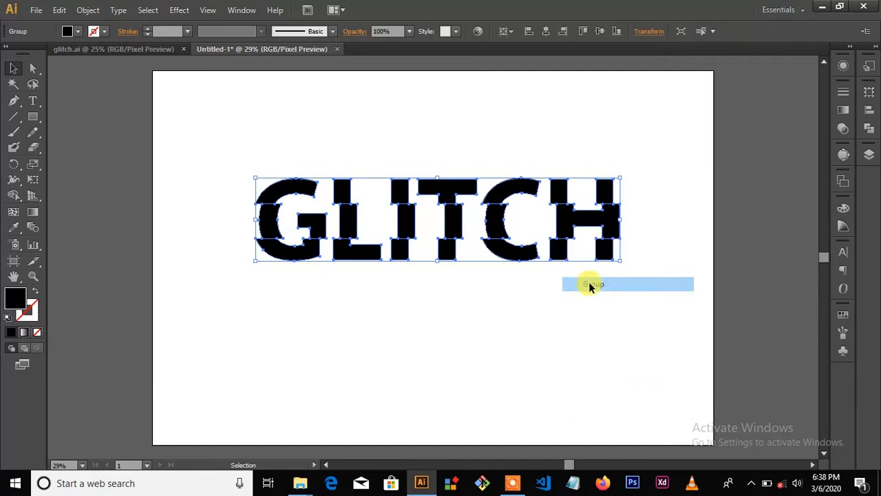
# Center the grouped GLITCH lettering horizontally and vertically on the artboard and deselect it
pyautogui.click(474, 305)
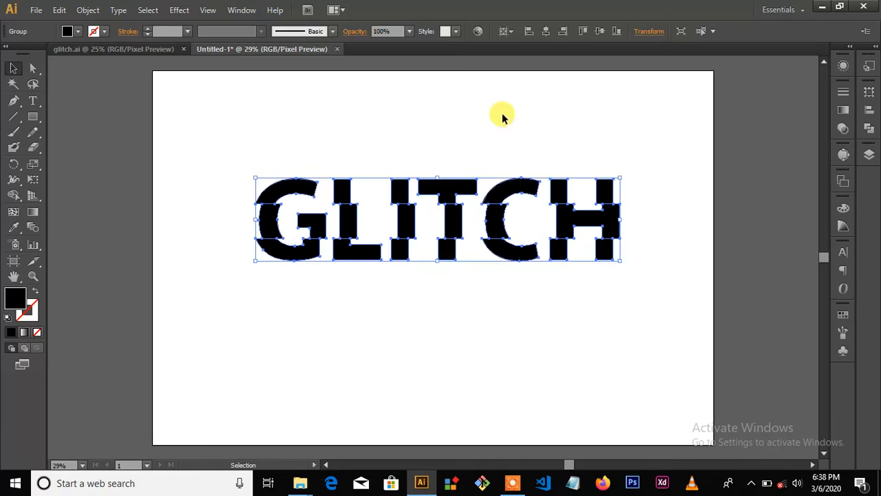
pyautogui.click(545, 32)
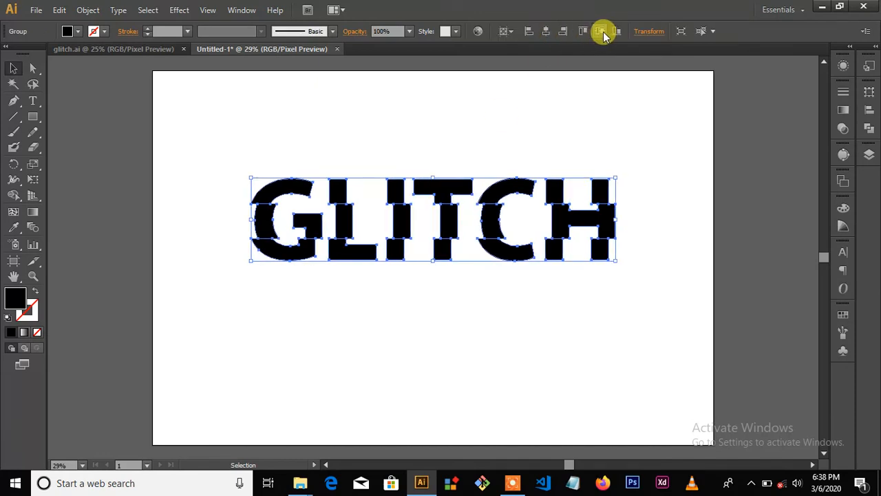
pyautogui.click(601, 33)
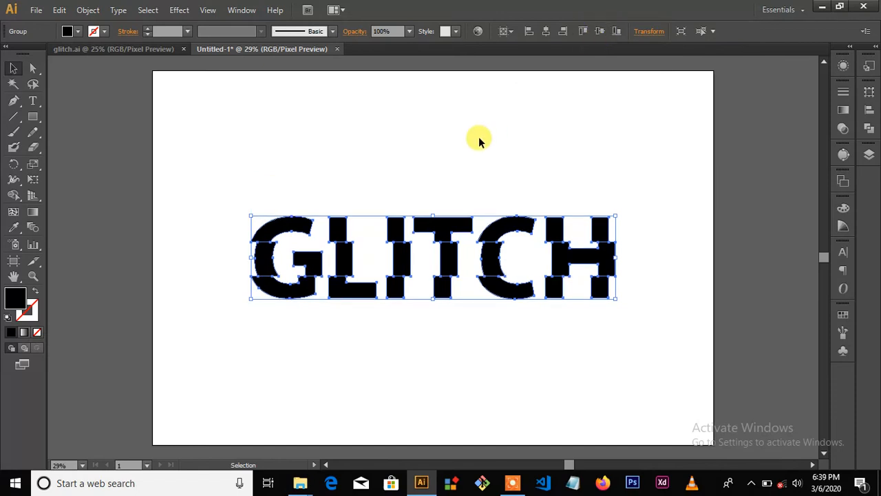
pyautogui.click(480, 140)
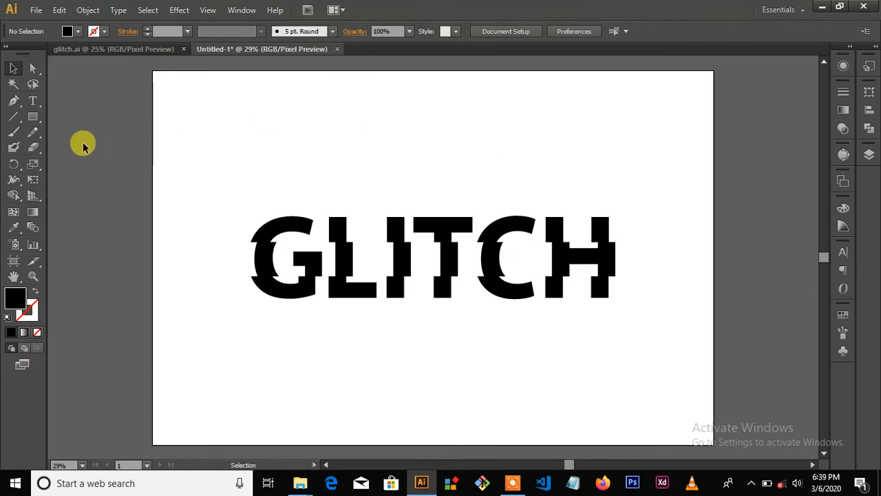
# Draw a rectangle covering the whole artboard and fill it with the CMYK Yellow swatch
pyautogui.click(32, 117)
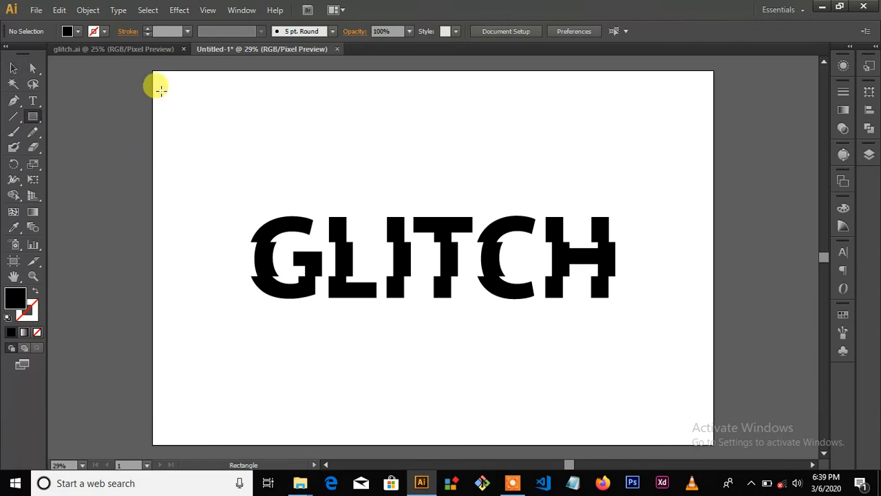
pyautogui.moveTo(152, 71); pyautogui.dragTo(714, 444)
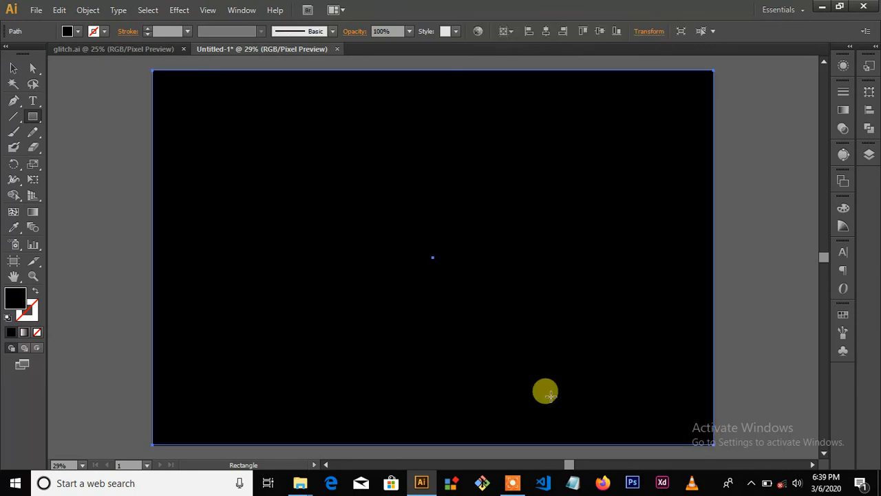
pyautogui.doubleClick(15, 301)
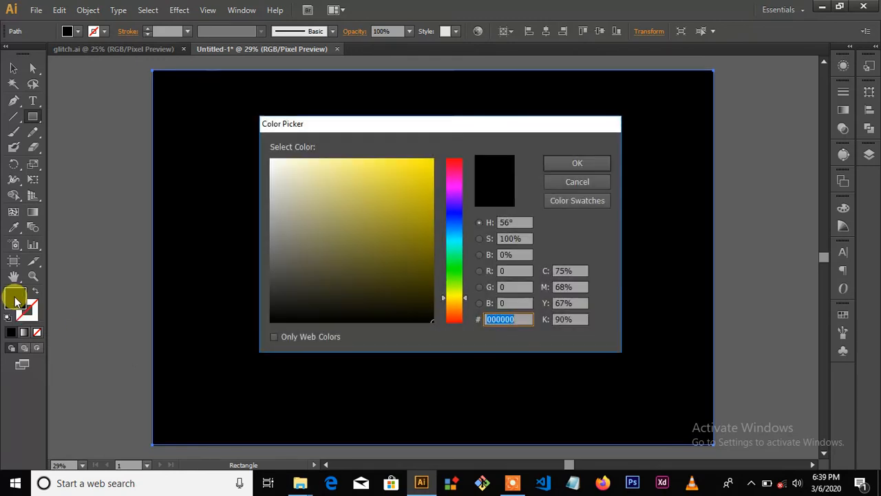
pyautogui.click(557, 203)
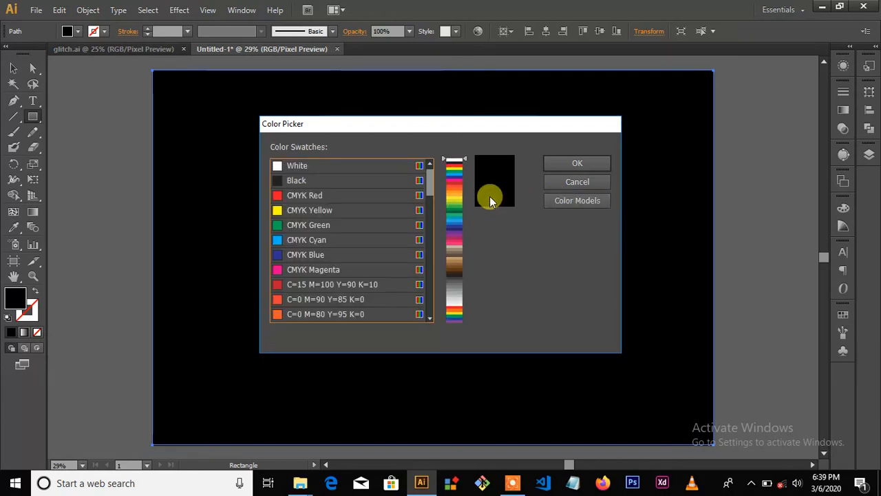
pyautogui.click(381, 214)
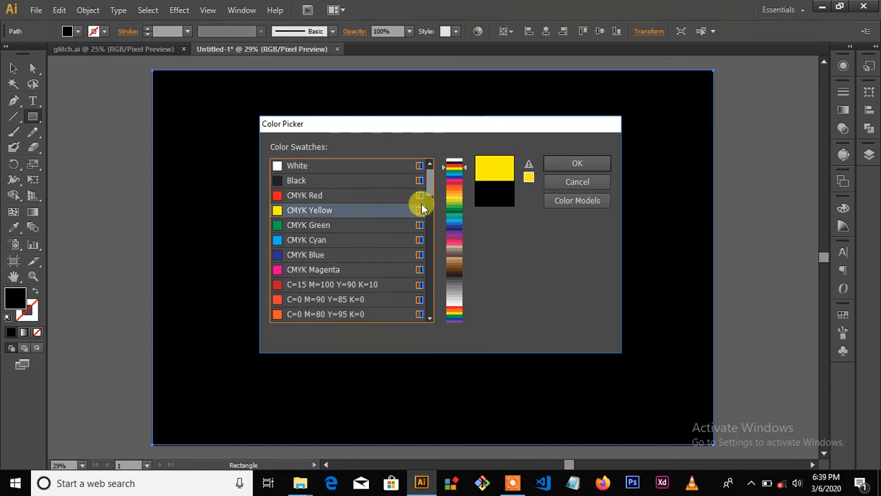
pyautogui.click(548, 164)
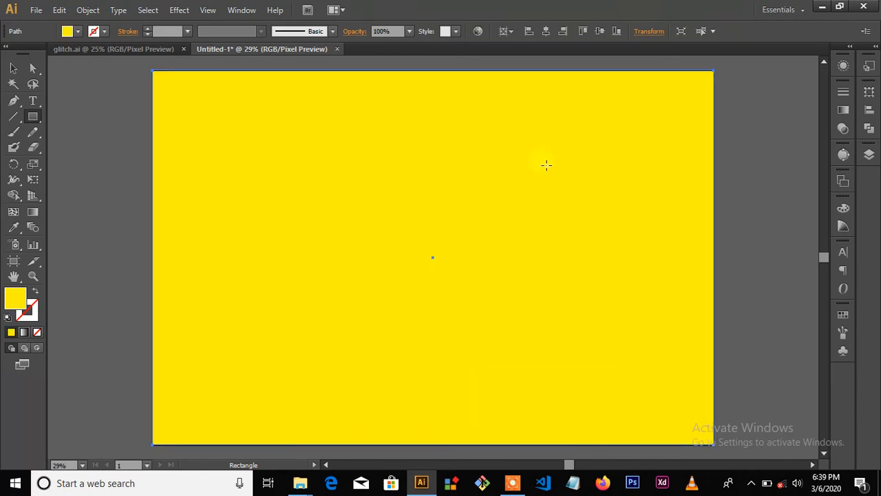
# Send the yellow rectangle to the back, behind the GLITCH lettering
pyautogui.rightClick(335, 183)
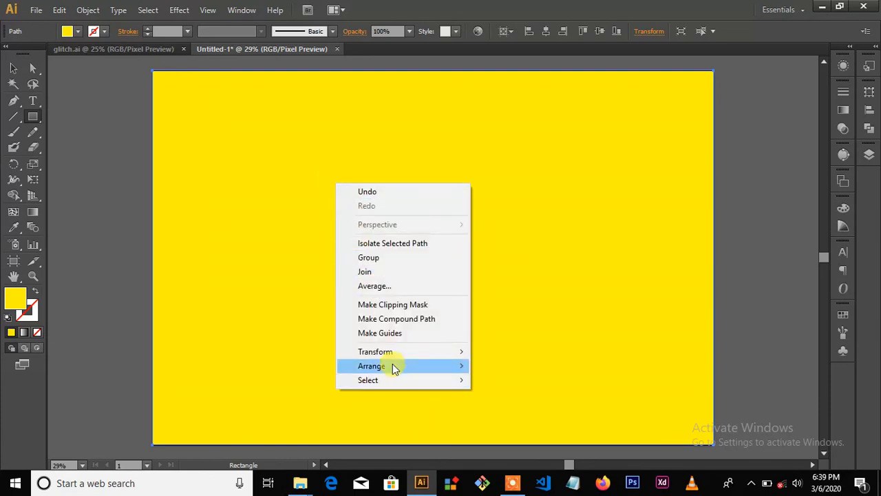
pyautogui.moveTo(394, 366)
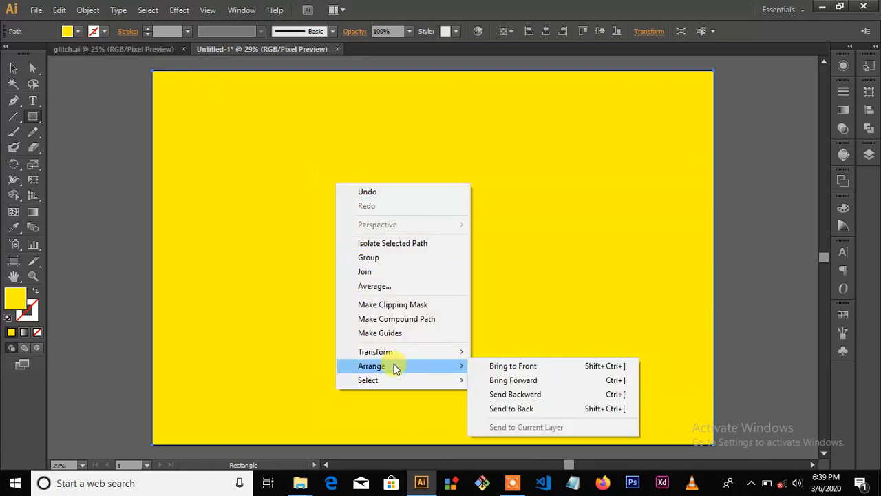
pyautogui.click(513, 409)
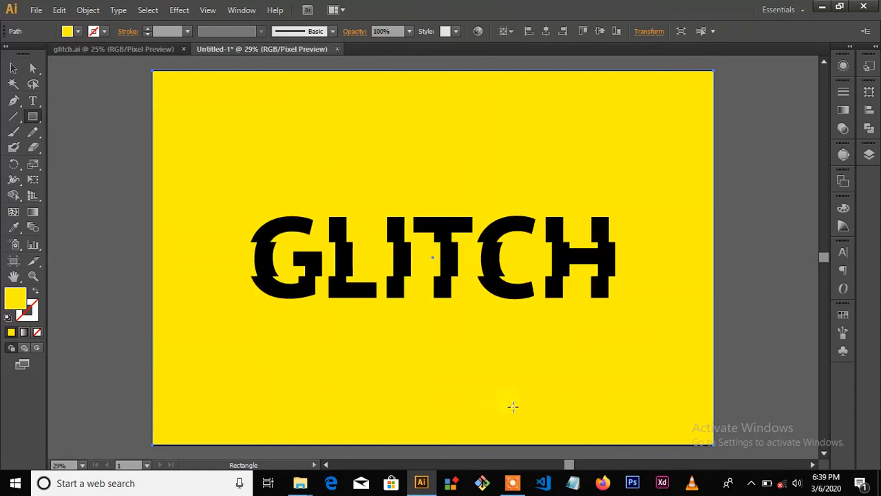